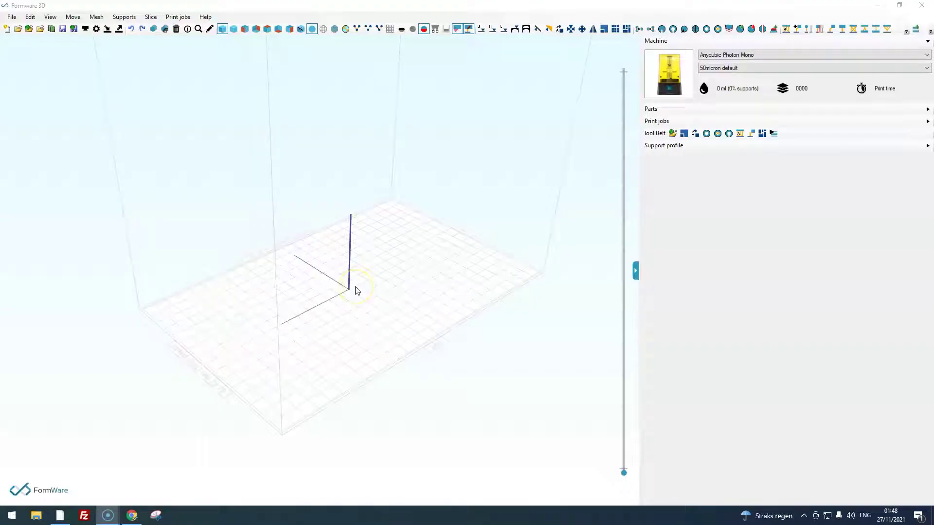
# Zoom out and orbit to show the whole empty Anycubic Photon Mono build volume.
pyautogui.click(307, 309)
pyautogui.scroll(-3, 298, 310)
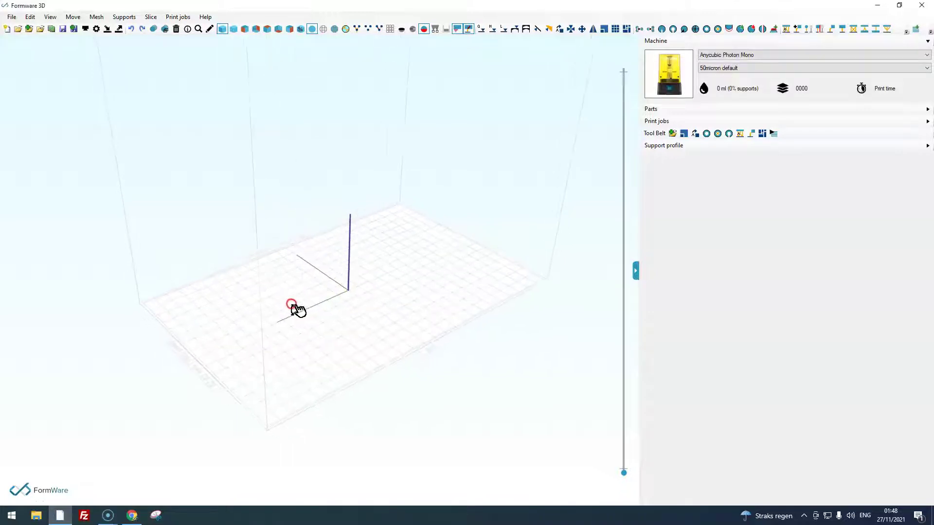
pyautogui.scroll(-2, 292, 321)
pyautogui.moveTo(287, 334); pyautogui.dragTo(256, 288, button='right')
pyautogui.scroll(-1, 271, 312)
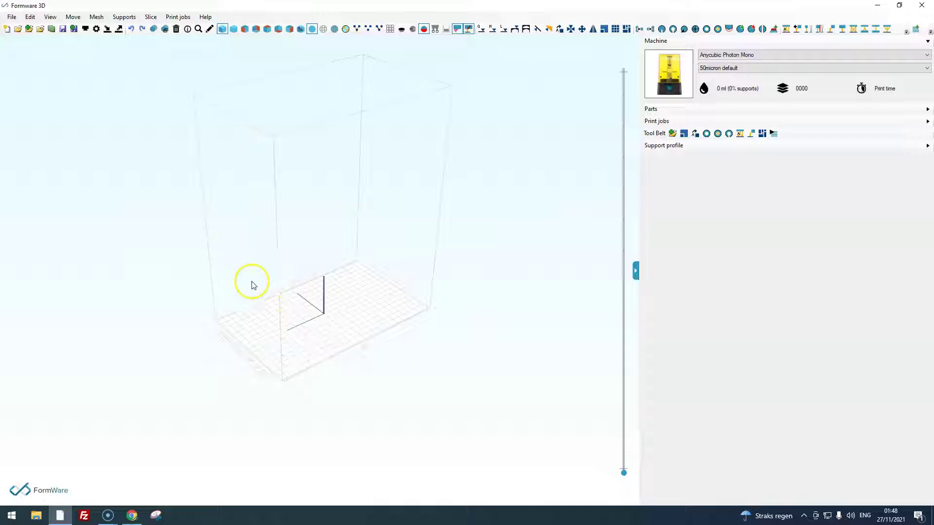
pyautogui.moveTo(367, 323); pyautogui.dragTo(378, 322, button='right')
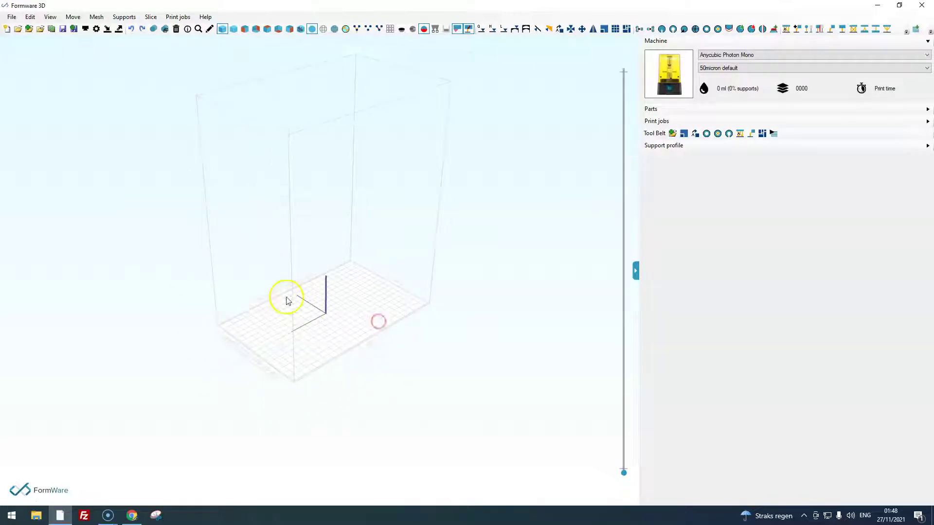
pyautogui.scroll(2, 286, 298)
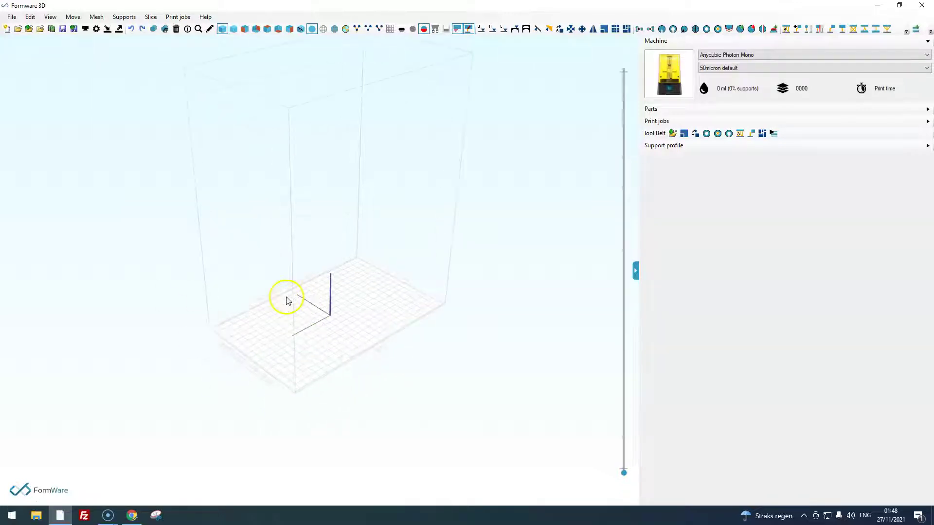
pyautogui.click(720, 55)
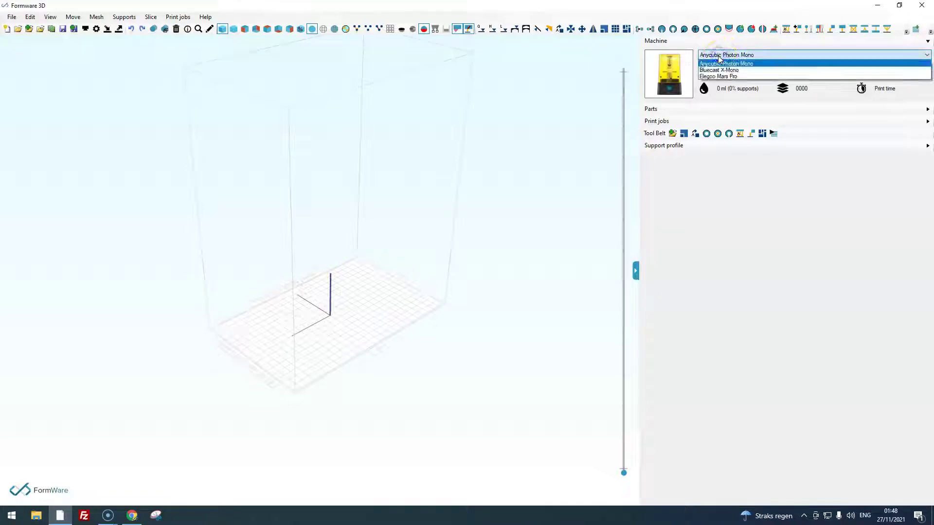
pyautogui.click(720, 60)
pyautogui.click(720, 68)
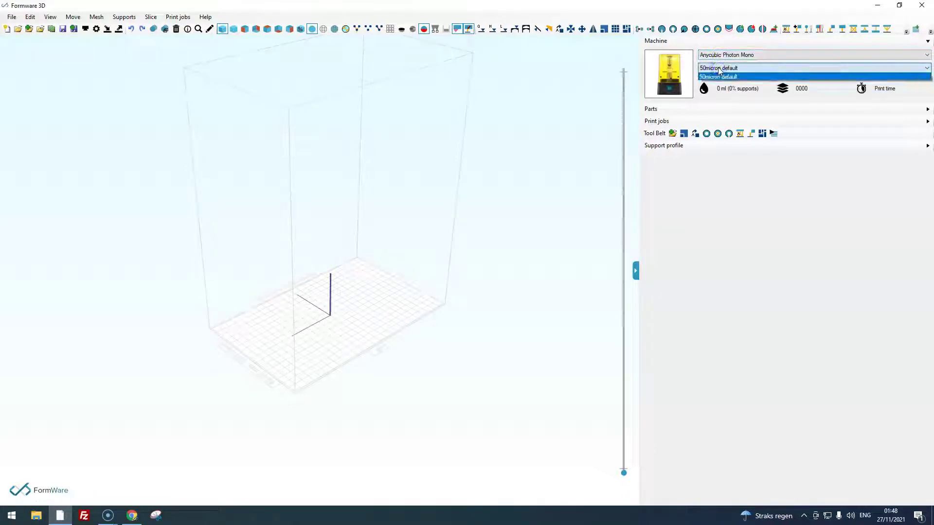
pyautogui.click(719, 76)
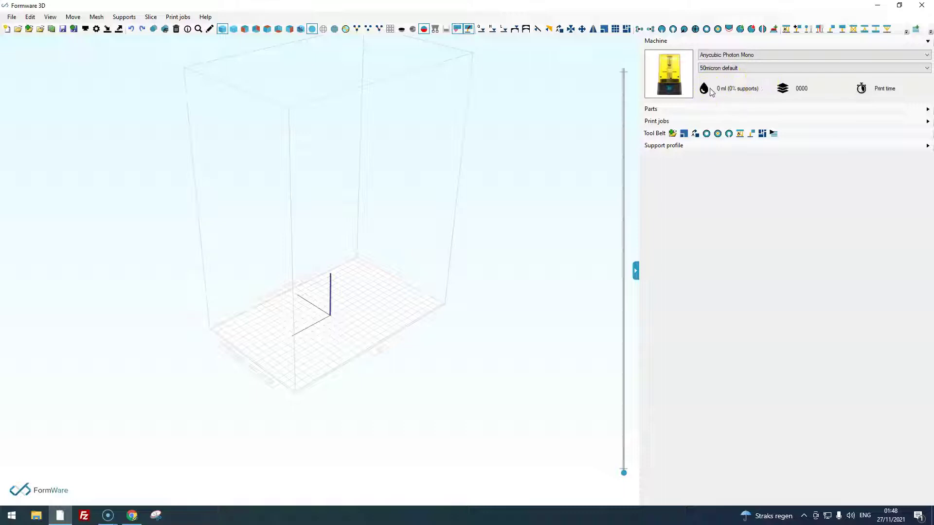
pyautogui.click(800, 101)
pyautogui.click(657, 146)
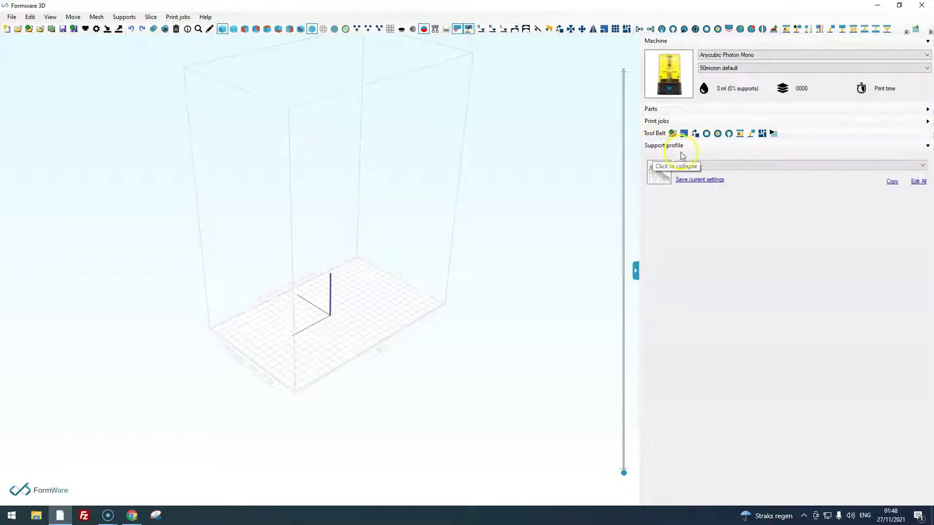
pyautogui.click(697, 165)
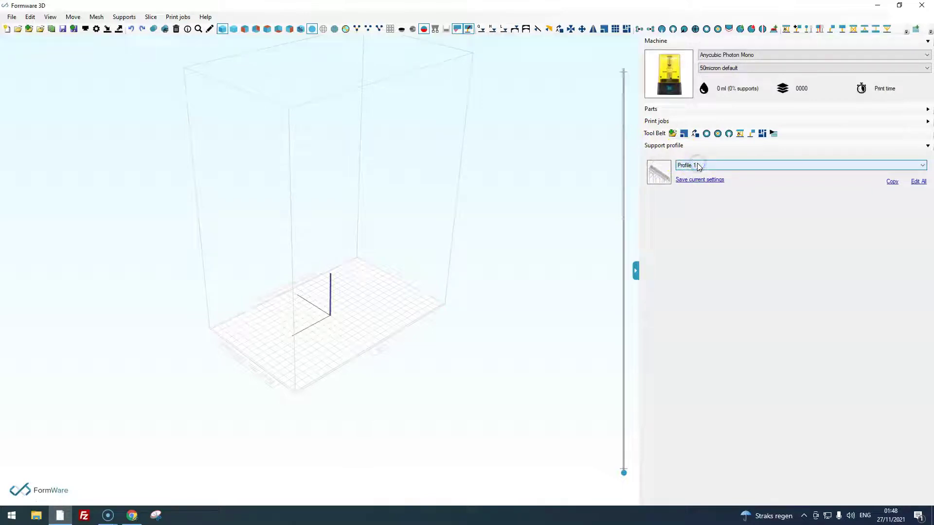
pyautogui.click(669, 147)
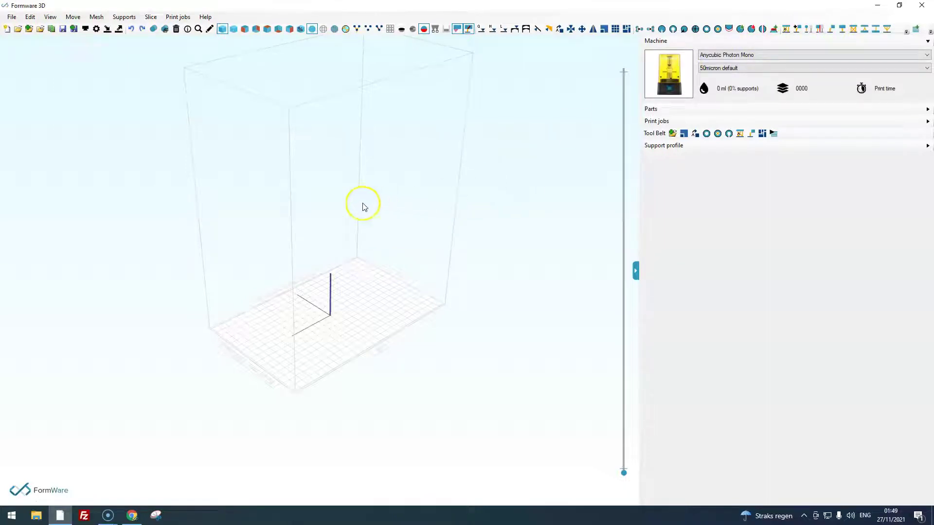
# Start a file import and select ring_bold and ring_manuscript in Desktop > stls.
pyautogui.click(12, 17)
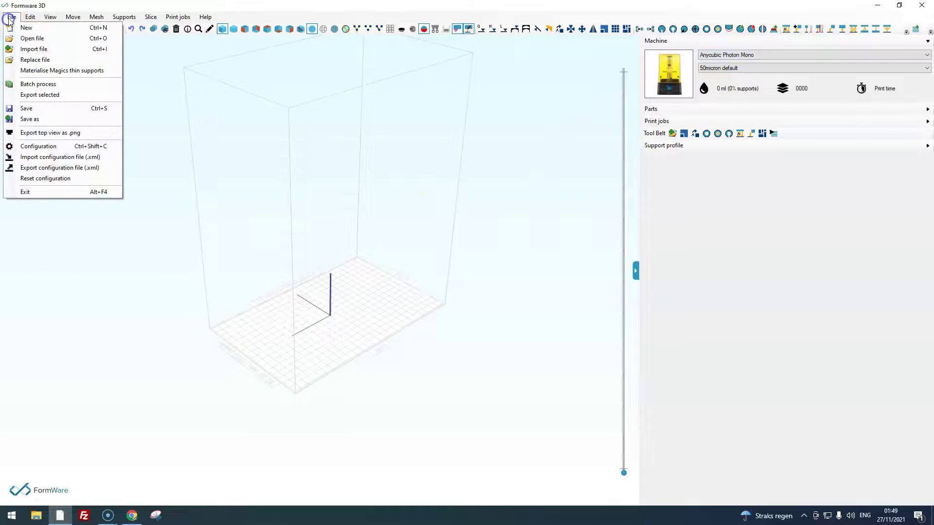
pyautogui.click(29, 49)
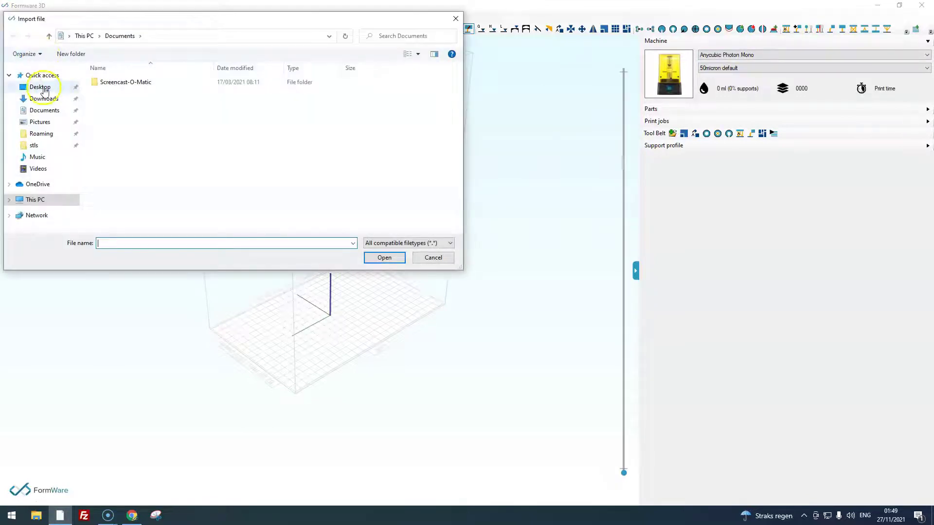
pyautogui.click(39, 87)
pyautogui.doubleClick(170, 90)
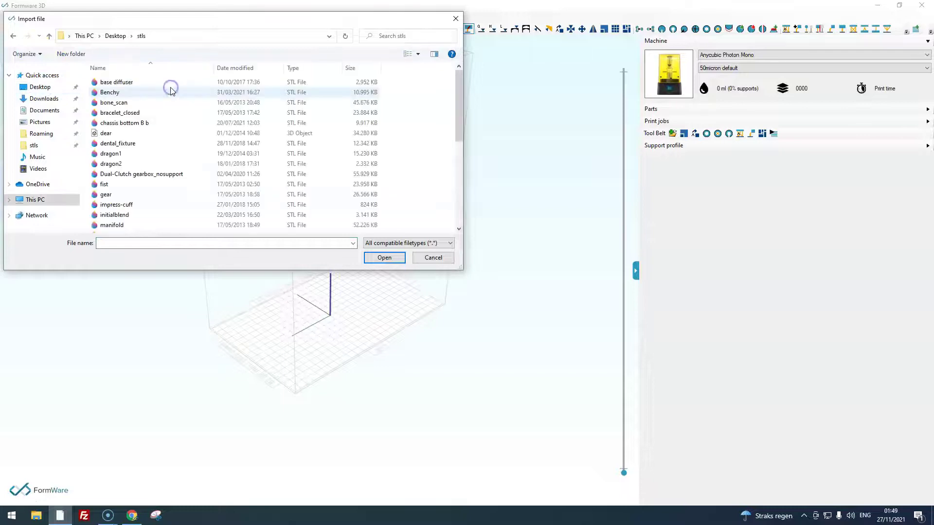
pyautogui.scroll(-1, 135, 157)
pyautogui.scroll(-4, 134, 157)
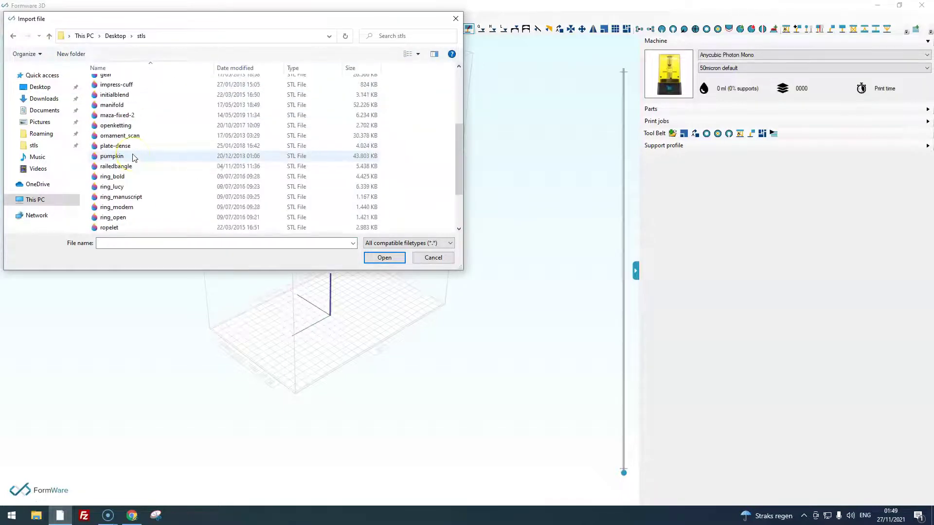
pyautogui.click(125, 147)
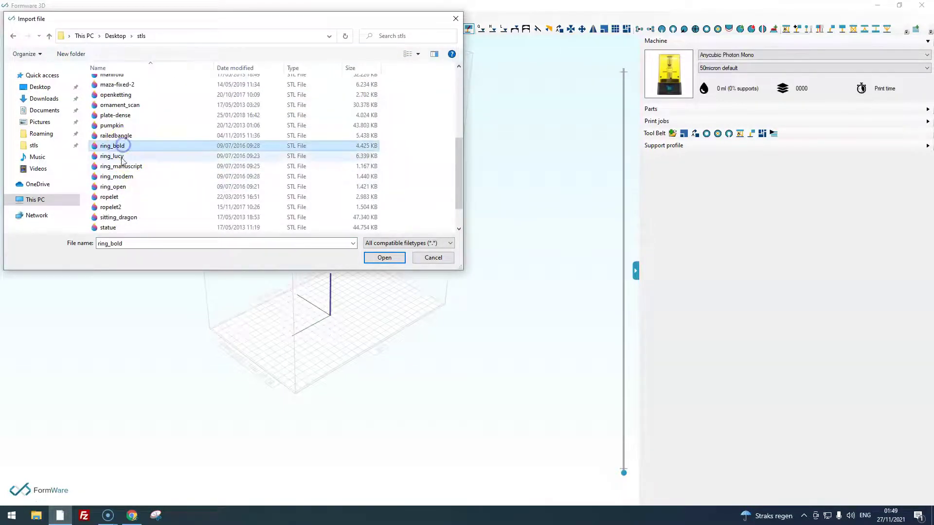
pyautogui.keyDown('ctrl'); pyautogui.click(121, 166); pyautogui.keyUp('ctrl')
# Import both chosen ring STL files onto the build plate.
pyautogui.click(379, 258)
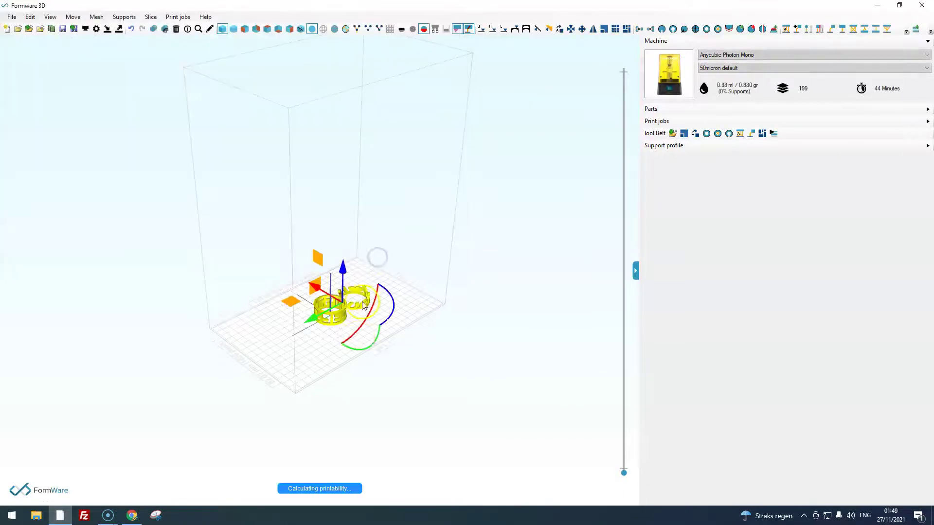
pyautogui.moveTo(383, 367); pyautogui.dragTo(367, 391, button='right')
pyautogui.scroll(8, 352, 317)
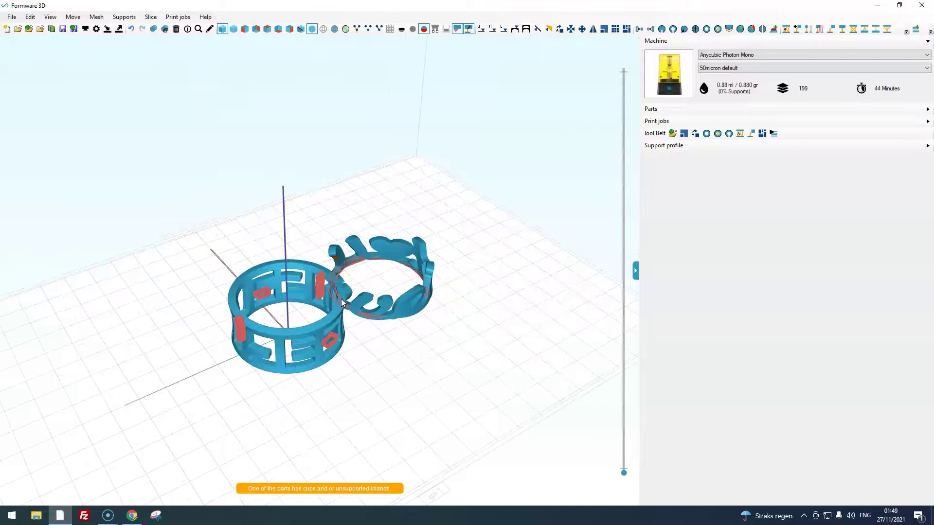
# Move ring_bold down-left clear of ring_manuscript and rotate it 32.9°.
pyautogui.moveTo(355, 364); pyautogui.dragTo(305, 331)
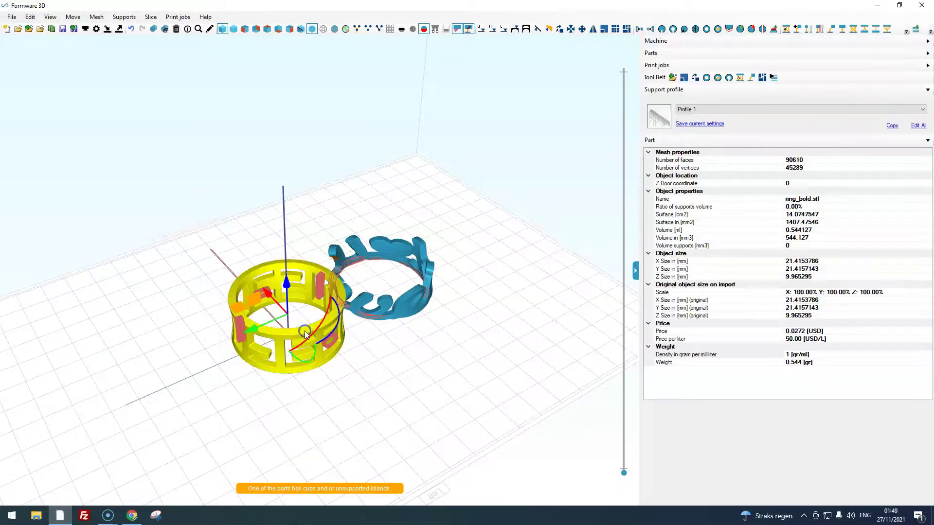
pyautogui.moveTo(371, 393)
pyautogui.mouseDown(button='right')
pyautogui.moveTo(378, 399)
pyautogui.moveTo(368, 389)
pyautogui.mouseUp(button='right')
pyautogui.moveTo(258, 332); pyautogui.dragTo(182, 291)
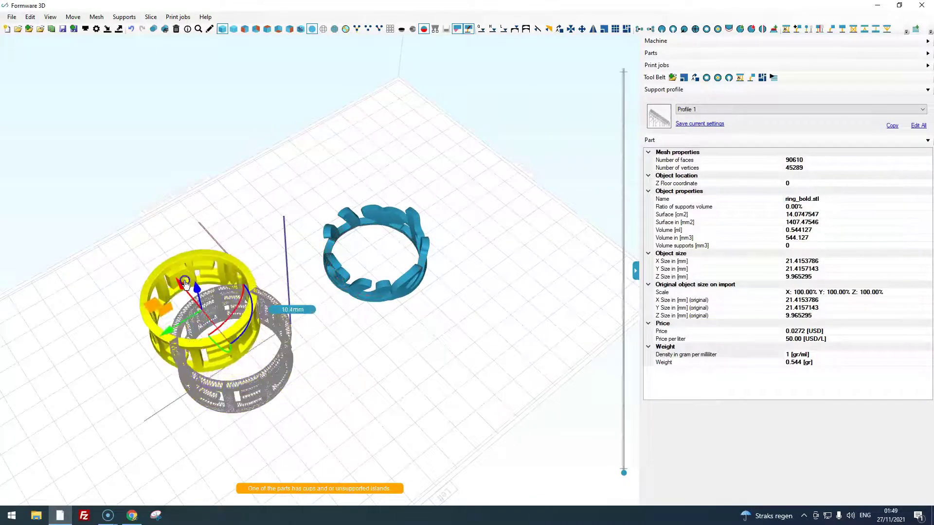
pyautogui.moveTo(246, 328); pyautogui.dragTo(309, 375)
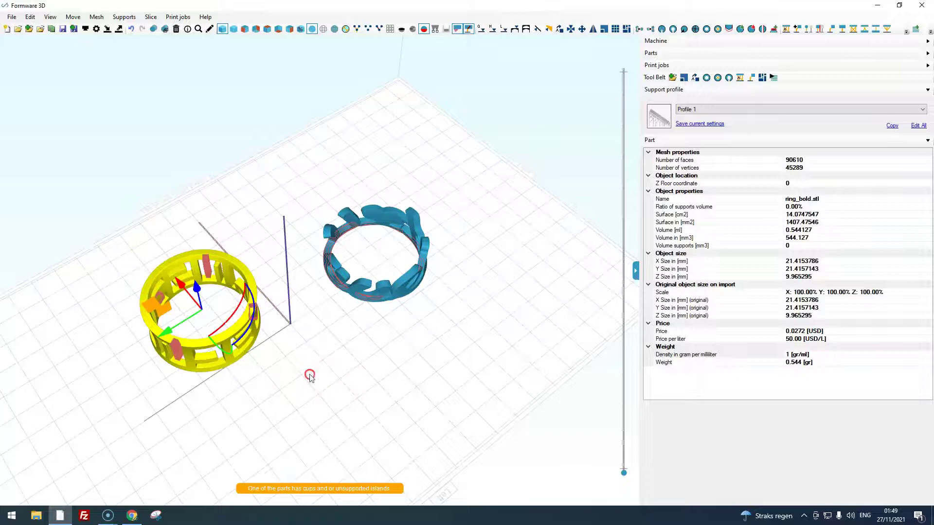
pyautogui.moveTo(308, 375); pyautogui.dragTo(292, 354, button='right')
pyautogui.click(292, 355)
pyautogui.scroll(2, 251, 284)
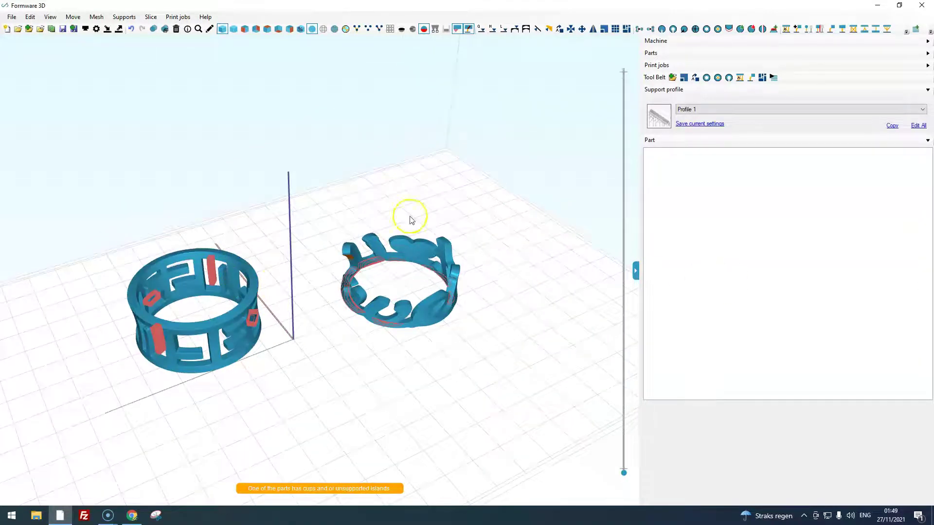
pyautogui.click(30, 17)
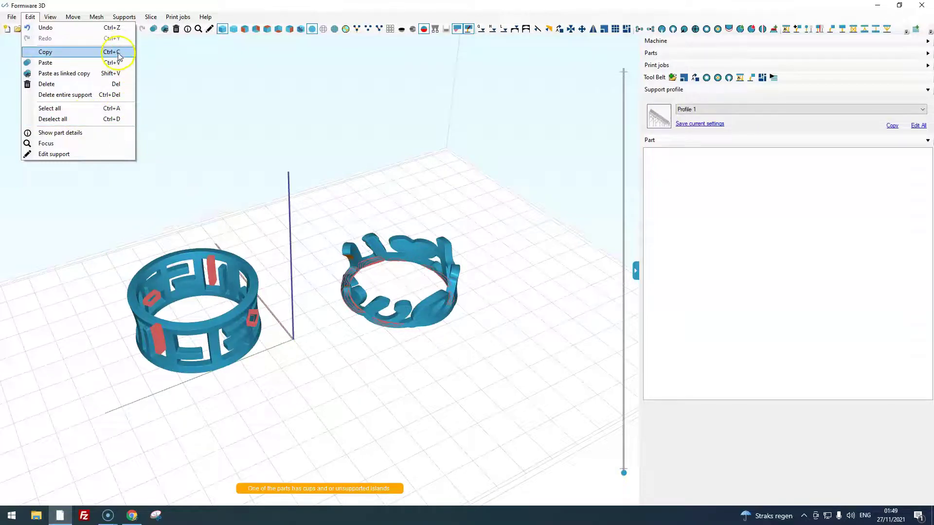
pyautogui.click(284, 214)
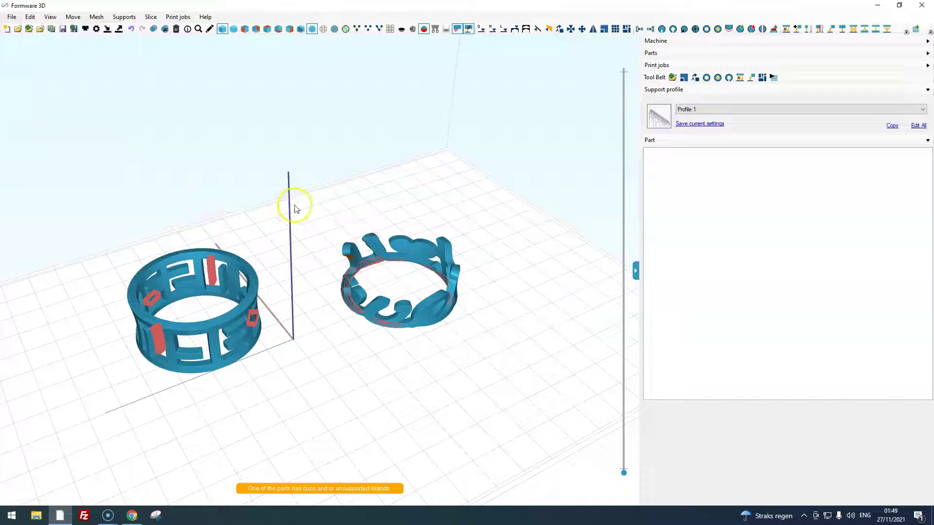
# Use Focus from the crown ring's context menu to centre the view on ring_manuscript.
pyautogui.rightClick(427, 312)
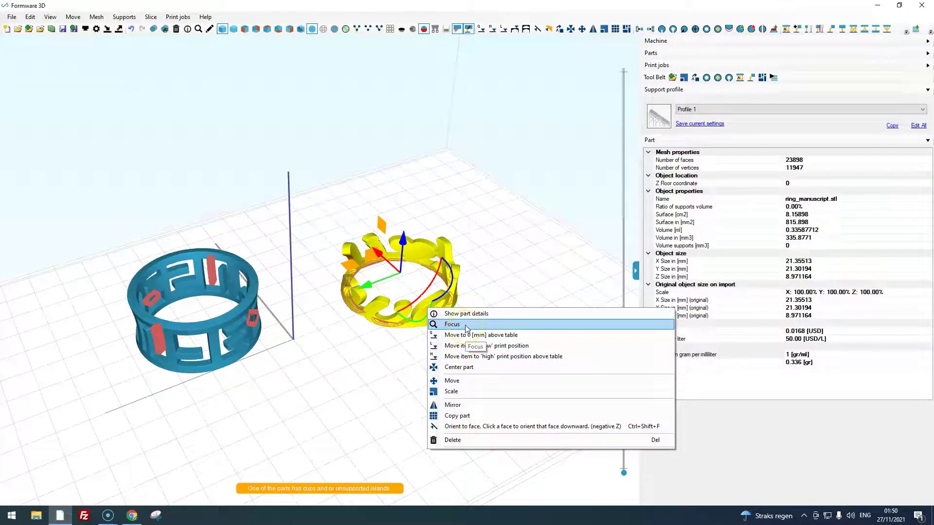
pyautogui.click(483, 290)
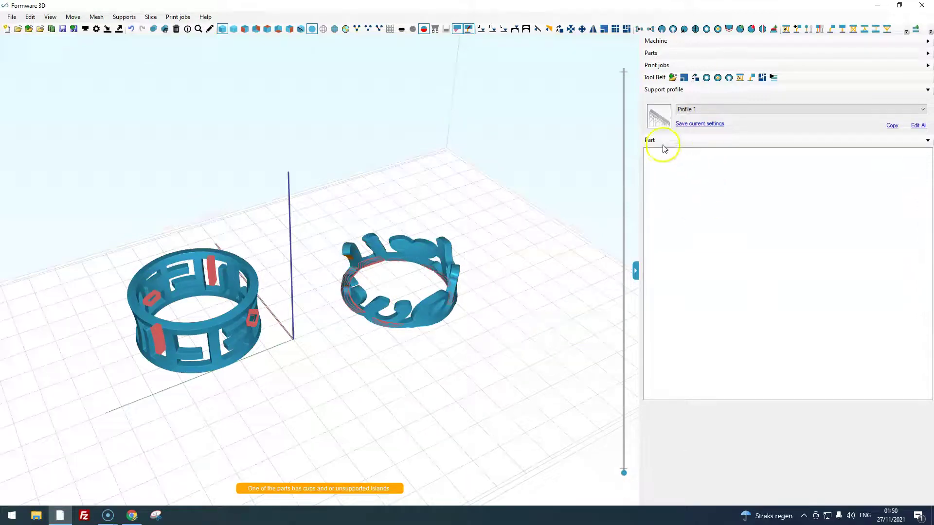
# Select ring_manuscript to list its faces, size, volume, 0.0168 USD price and 0.336 g weight.
pyautogui.click(448, 310)
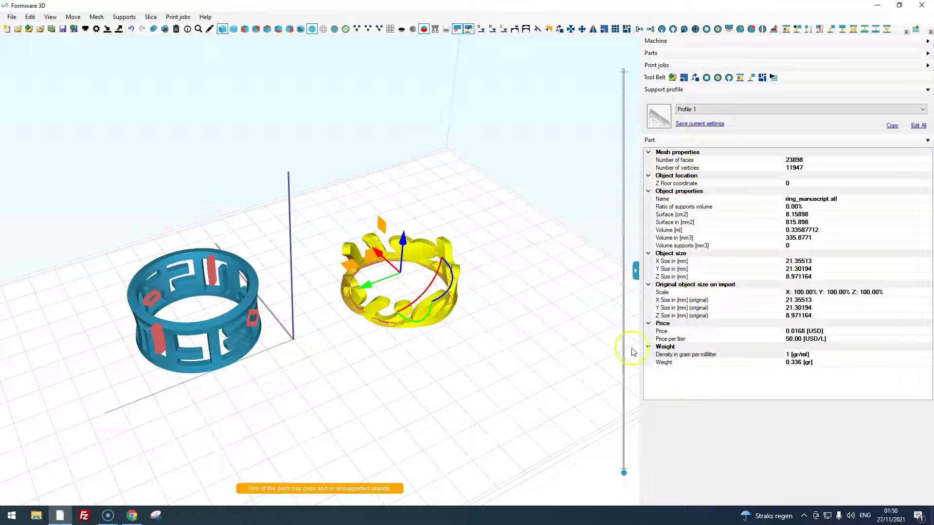
pyautogui.click(555, 304)
pyautogui.click(417, 276)
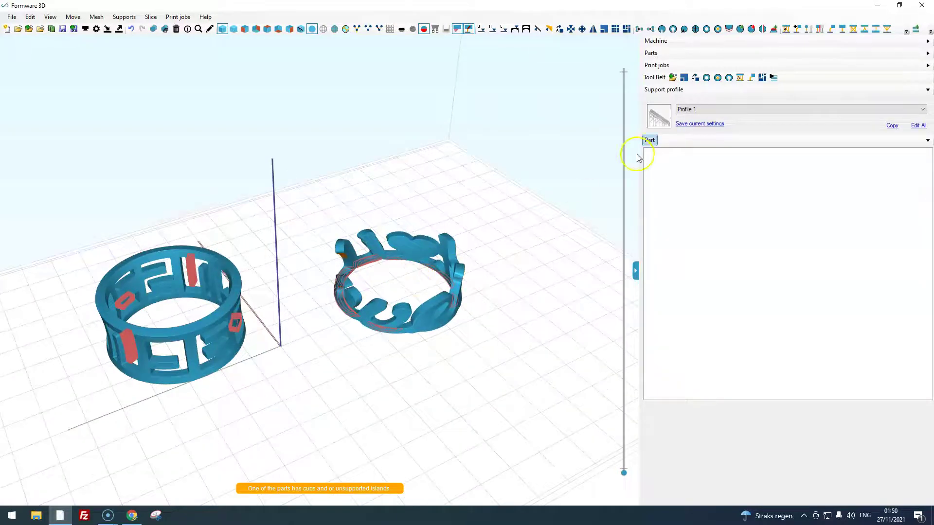
pyautogui.click(684, 77)
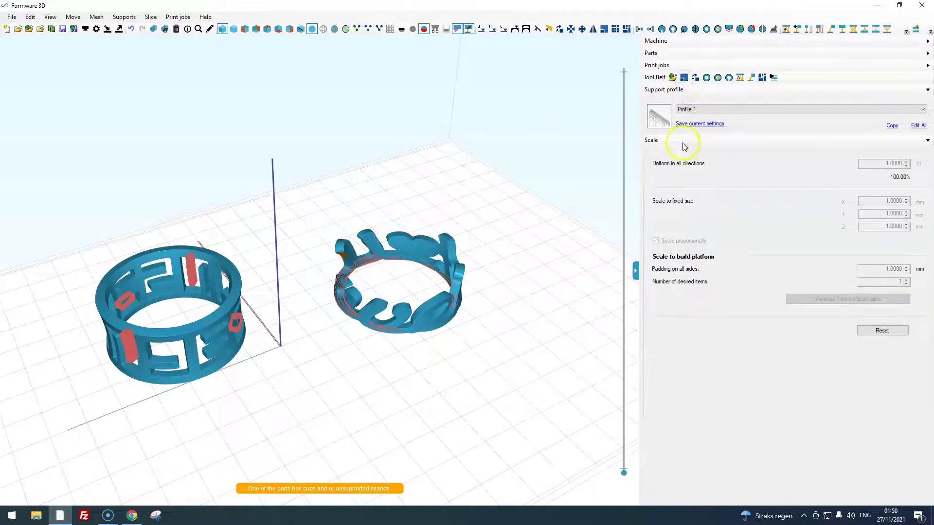
pyautogui.click(430, 308)
pyautogui.click(475, 350)
pyautogui.click(426, 313)
pyautogui.rightClick(426, 312)
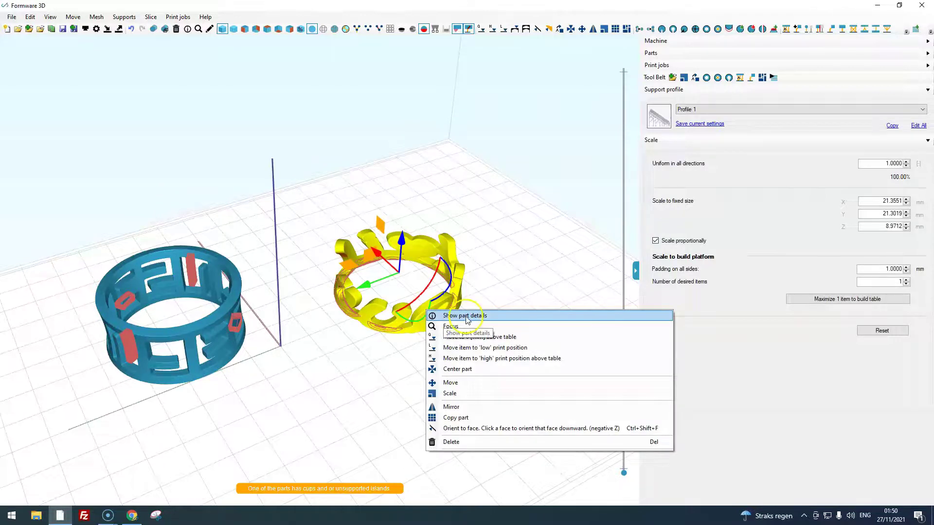
pyautogui.click(466, 317)
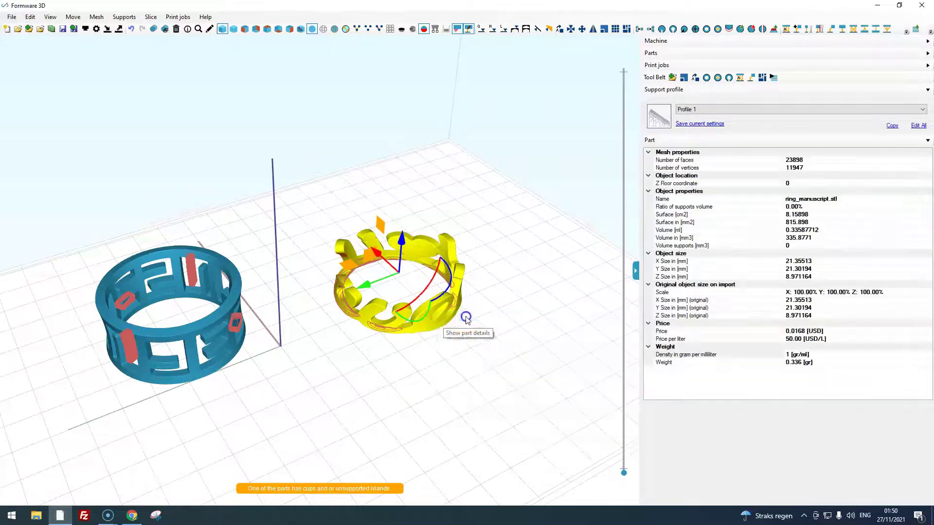
pyautogui.click(467, 348)
pyautogui.scroll(-3, 466, 348)
pyautogui.scroll(1, 349, 334)
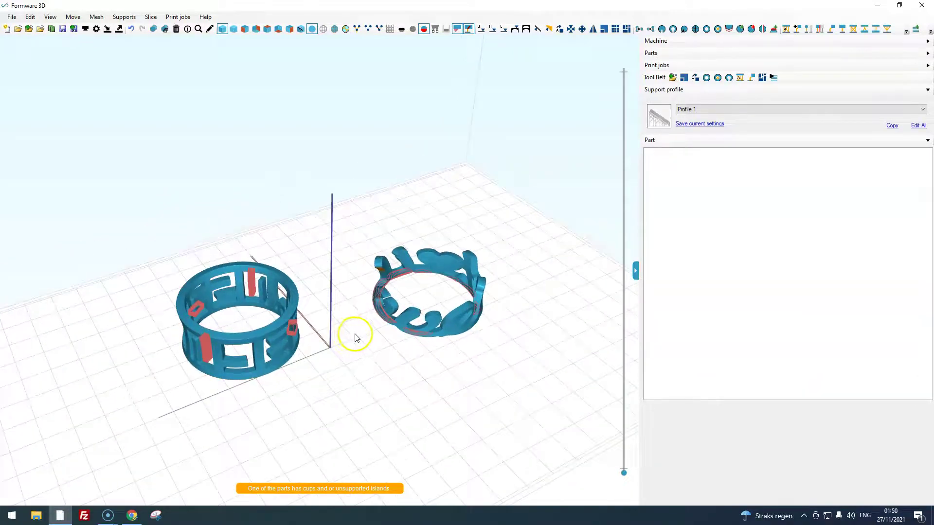
# Collapse the Support profile, expand Parts, and select each ring in turn before clearing selection.
pyautogui.click(655, 90)
pyautogui.click(652, 53)
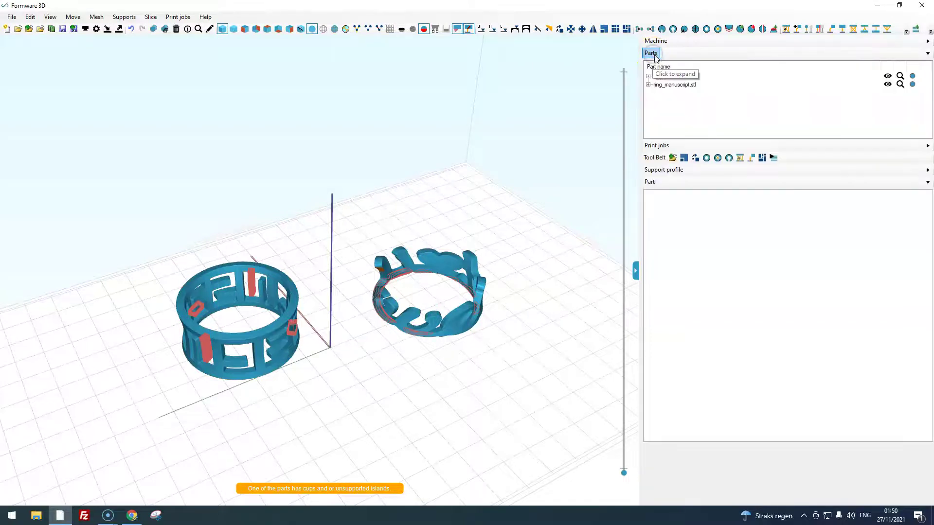
pyautogui.click(674, 77)
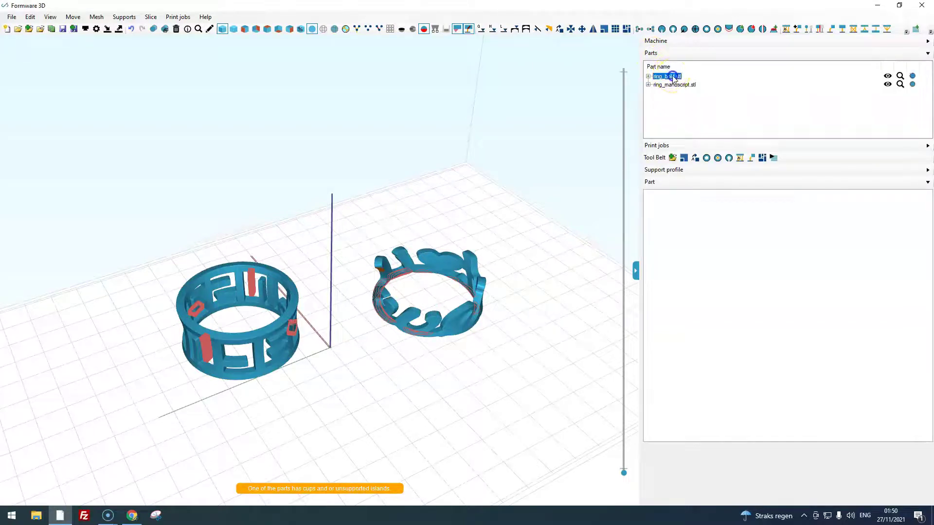
pyautogui.click(674, 85)
pyautogui.click(669, 100)
# Expand and collapse the ring_bold.stl tree node to view its components.
pyautogui.click(648, 76)
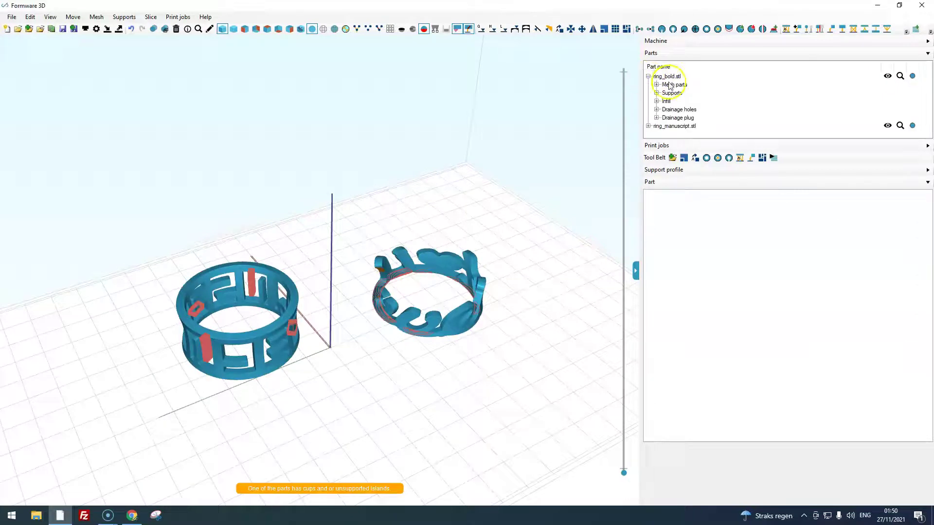
pyautogui.click(671, 95)
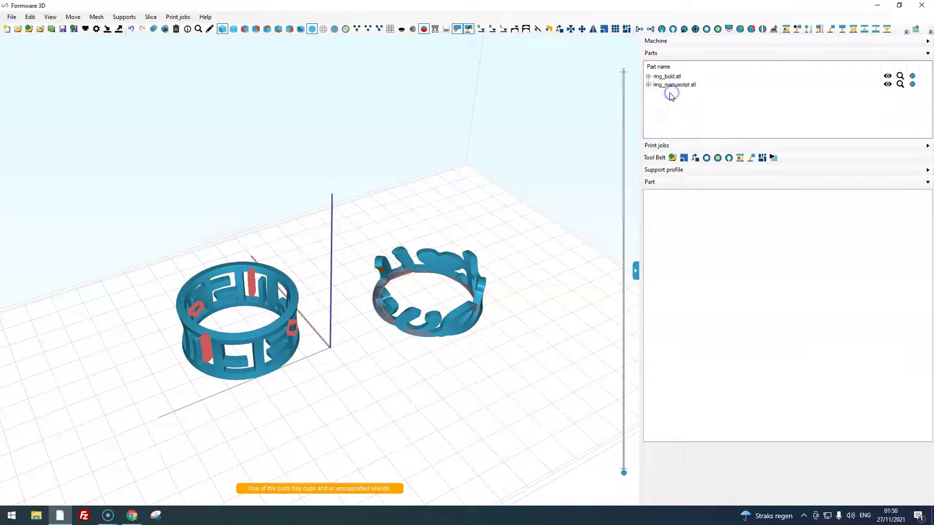
pyautogui.click(648, 76)
pyautogui.click(672, 94)
pyautogui.click(666, 103)
pyautogui.click(648, 76)
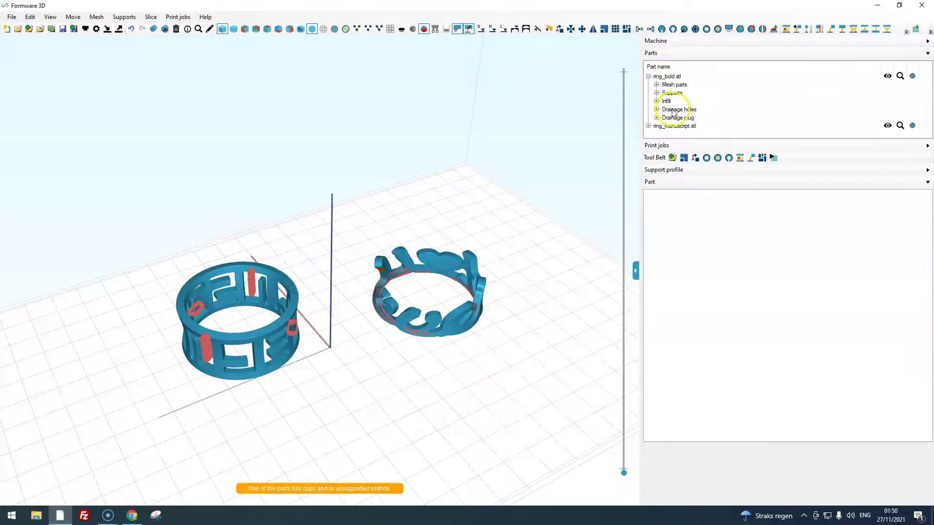
pyautogui.click(649, 76)
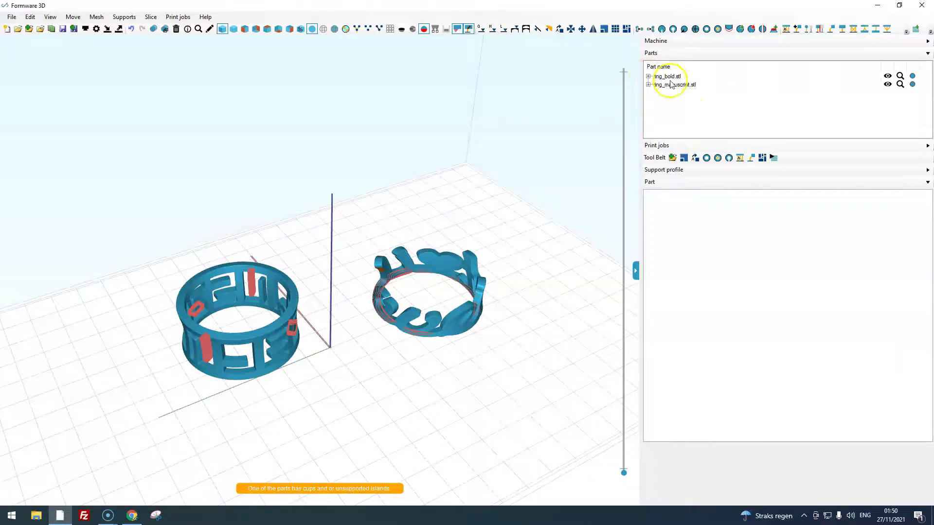
pyautogui.scroll(-5, 427, 288)
pyautogui.scroll(2, 388, 299)
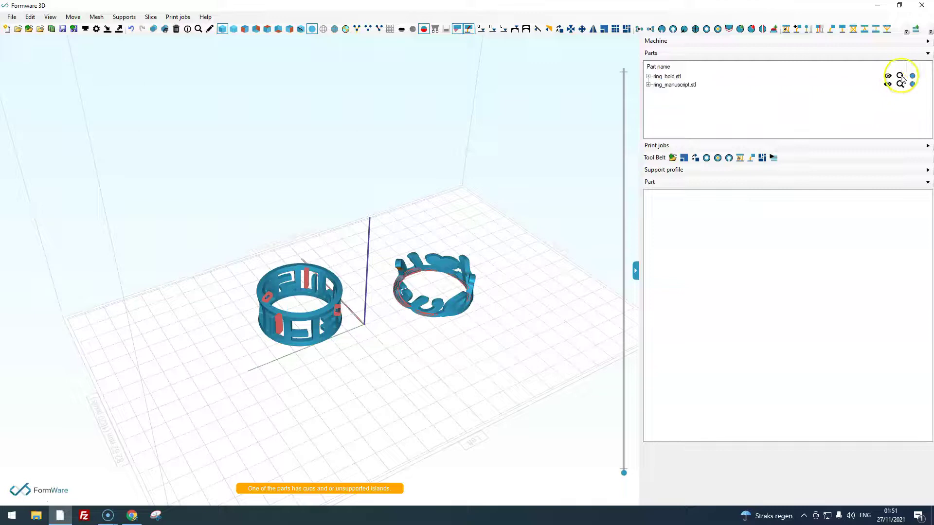
# Focus the view on ring_bold.stl from the Parts list and make ring_manuscript.stl visible again.
pyautogui.click(676, 76)
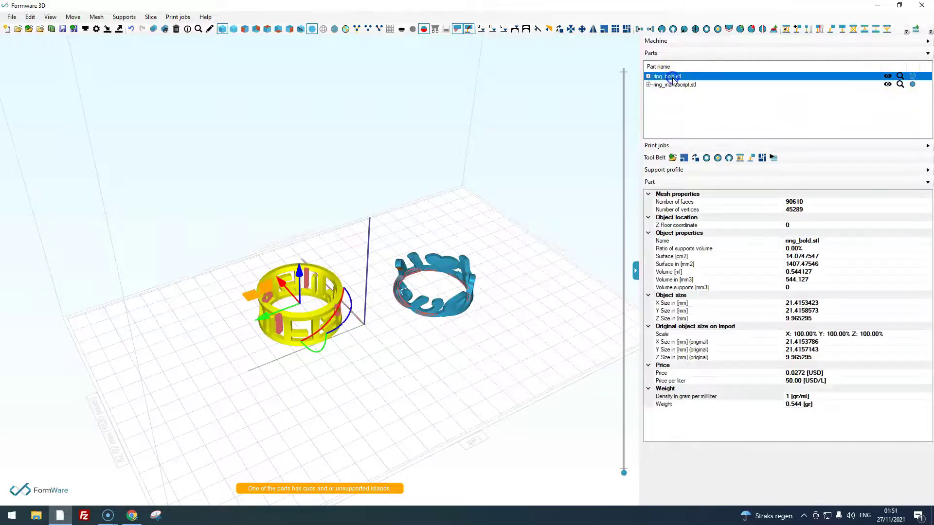
pyautogui.click(900, 77)
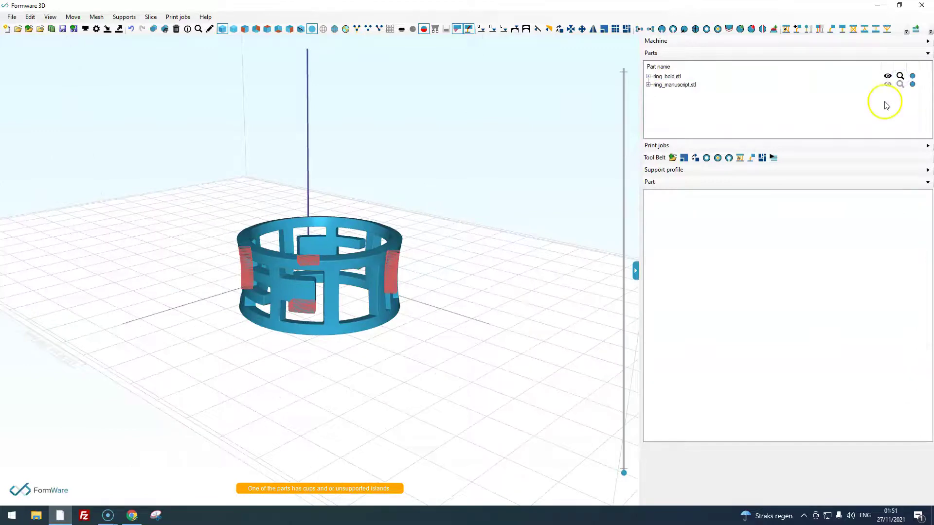
pyautogui.moveTo(439, 245); pyautogui.dragTo(451, 275)
pyautogui.scroll(-3, 323, 286)
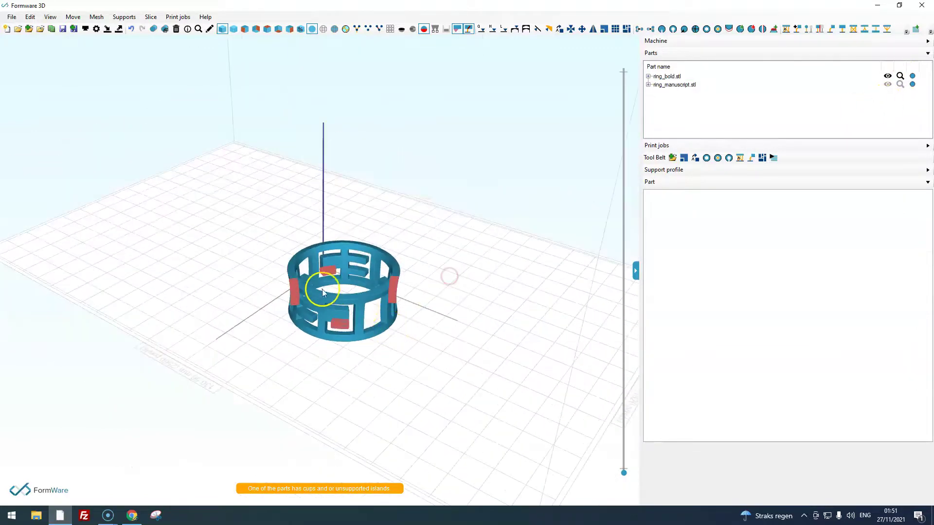
pyautogui.scroll(4, 320, 286)
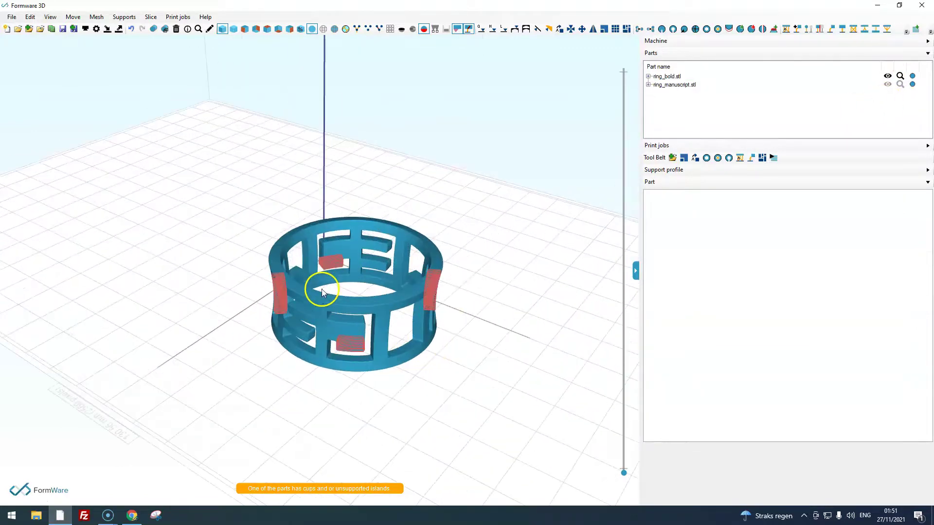
pyautogui.click(900, 81)
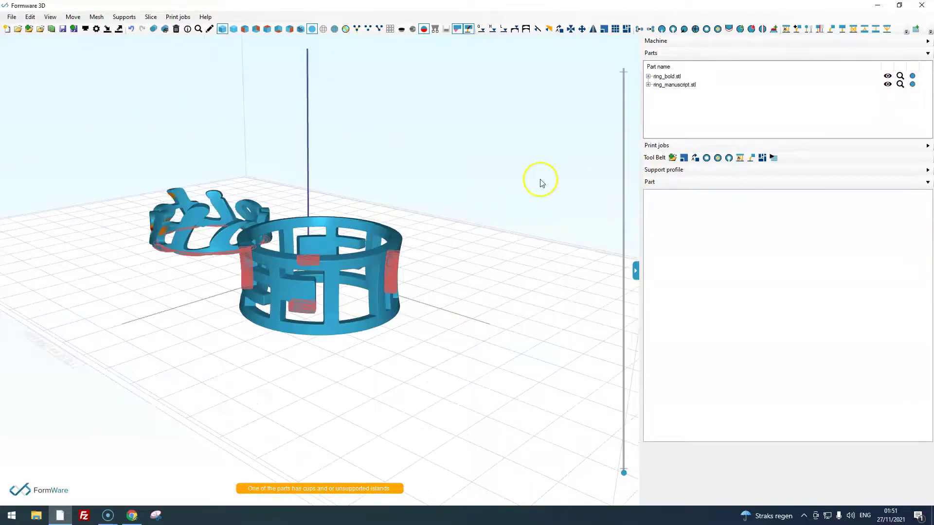
pyautogui.moveTo(540, 215); pyautogui.dragTo(332, 277)
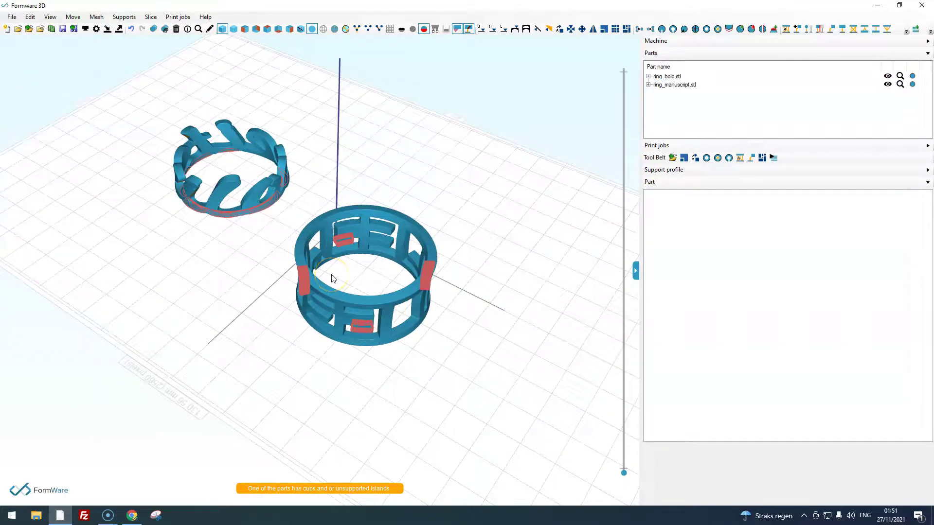
# Deselect everything and choose Start slicing from the Slice menu for both rings.
pyautogui.click(453, 191)
pyautogui.click(95, 19)
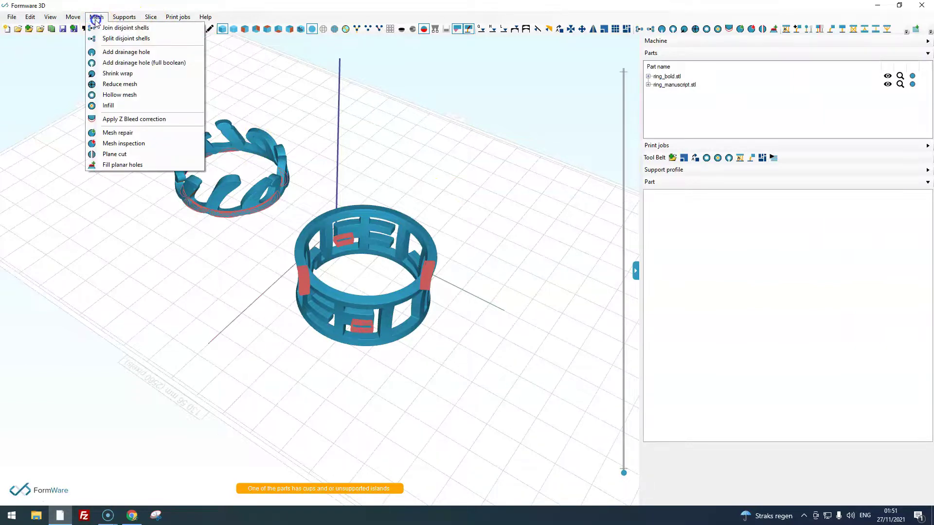
pyautogui.moveTo(116, 19)
pyautogui.moveTo(149, 21)
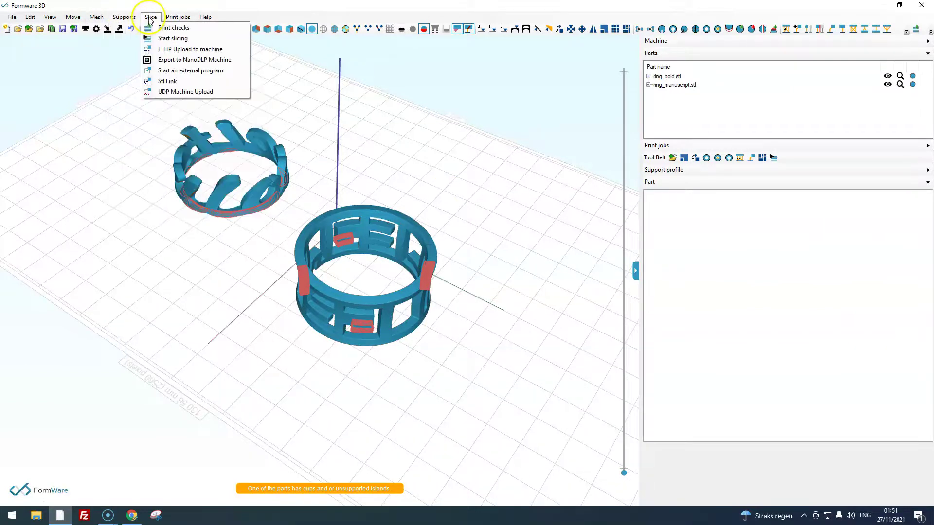
pyautogui.click(164, 39)
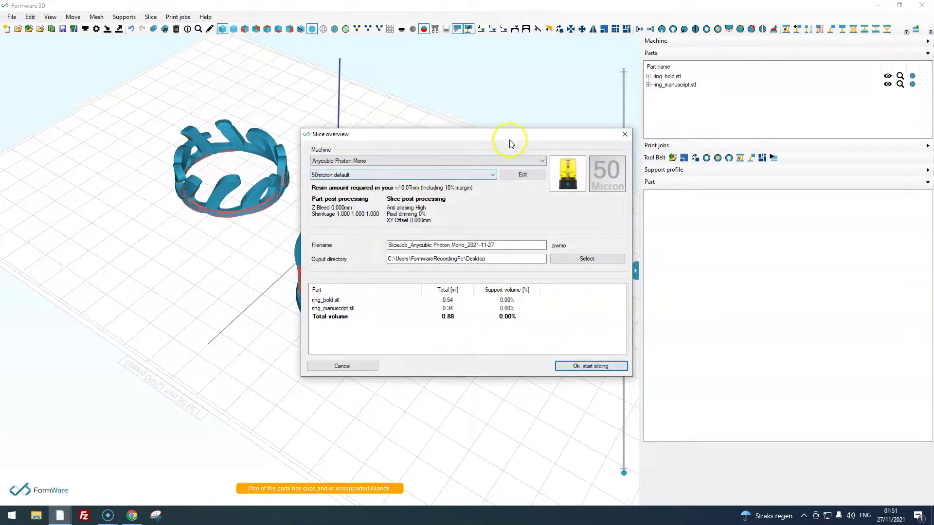